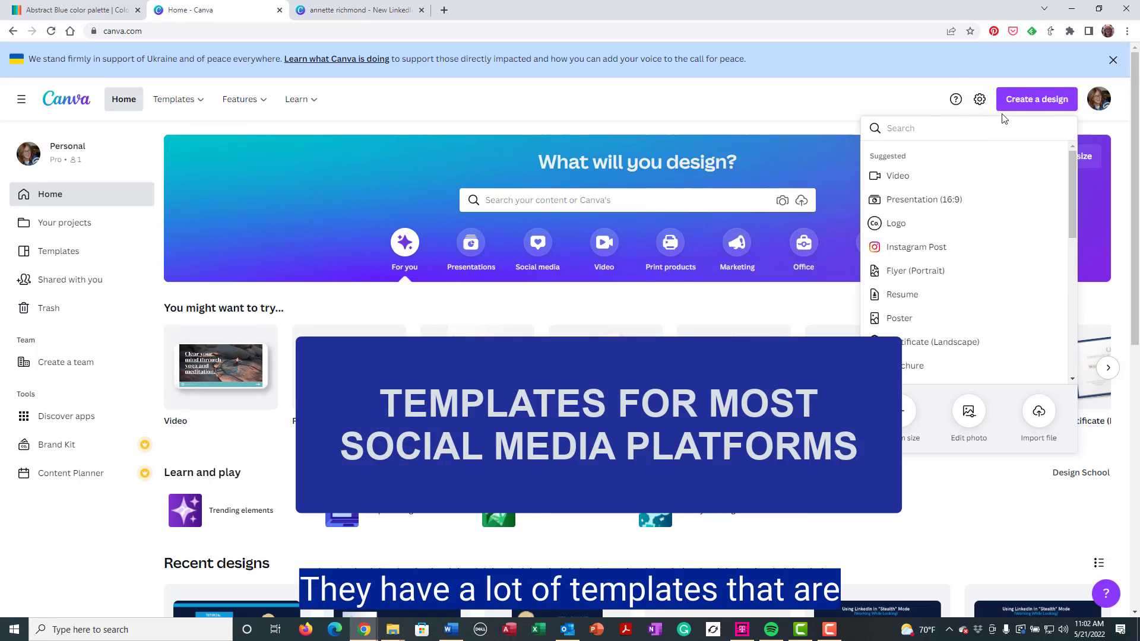
Search design types for 'linkedin' to reveal the 1584 × 396 px LinkedIn Banner
scroll(952, 176, "down", 3)
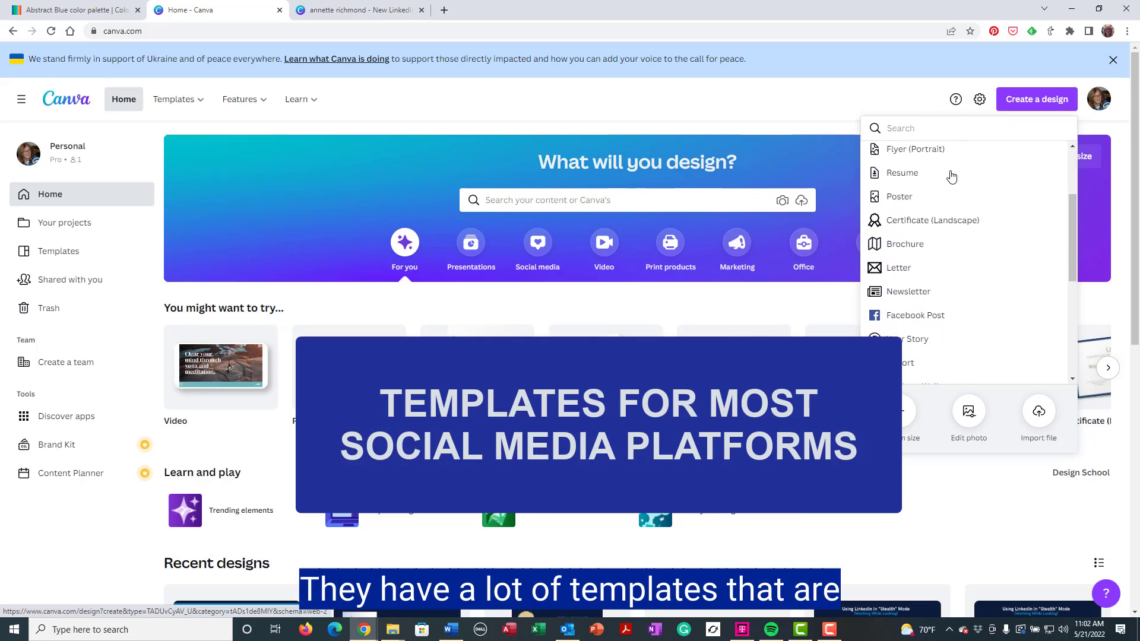
scroll(951, 176, "down", 4)
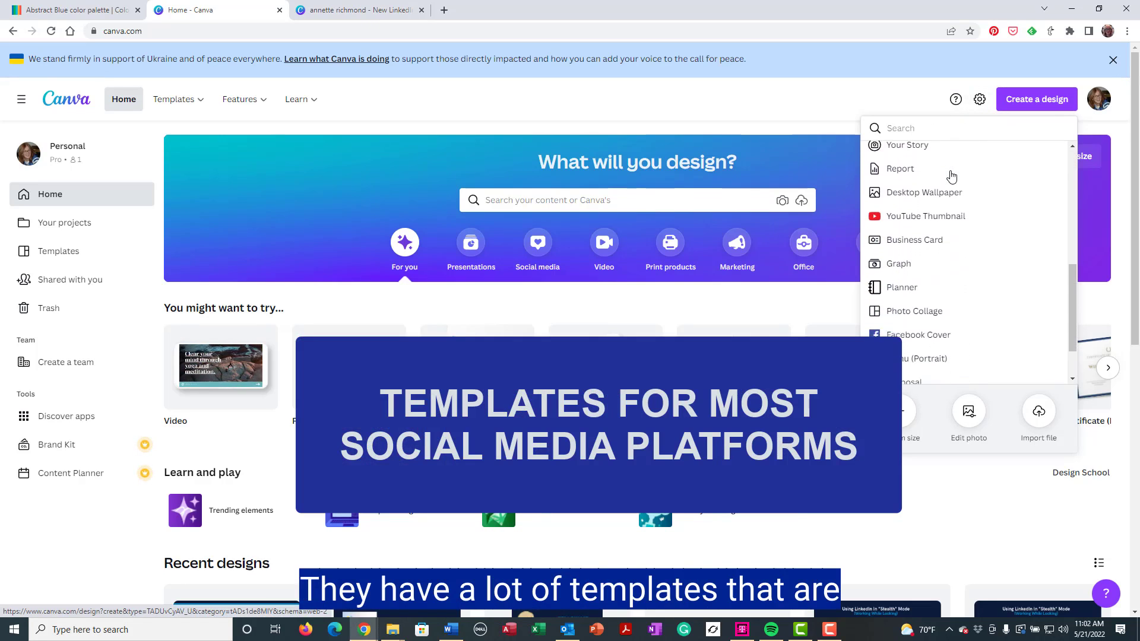
scroll(952, 176, "up", 7)
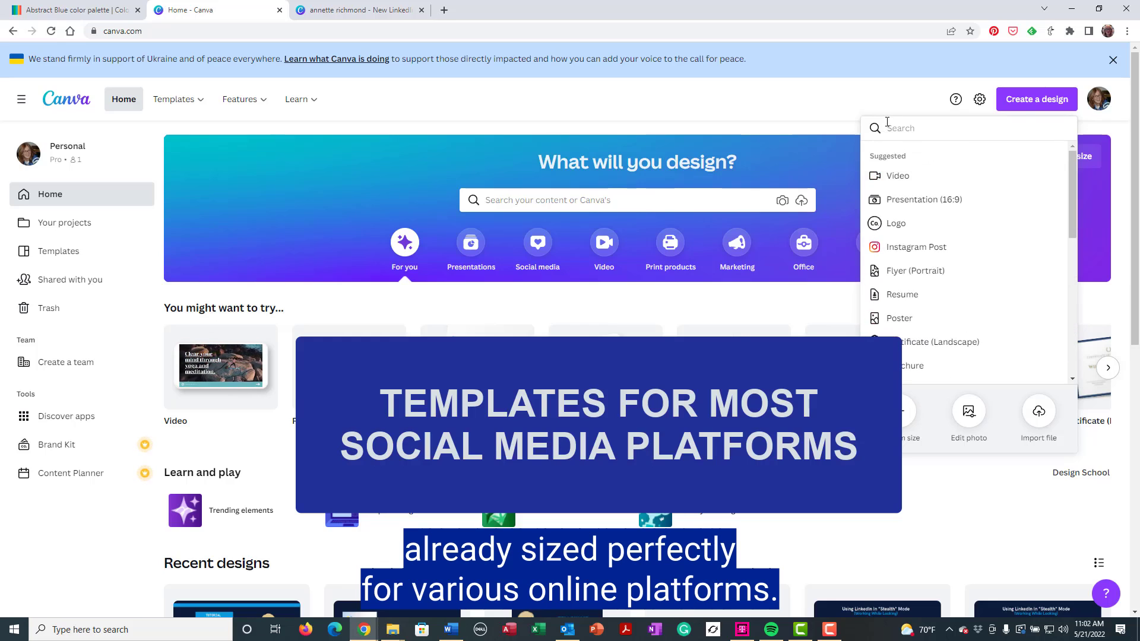
type("l")
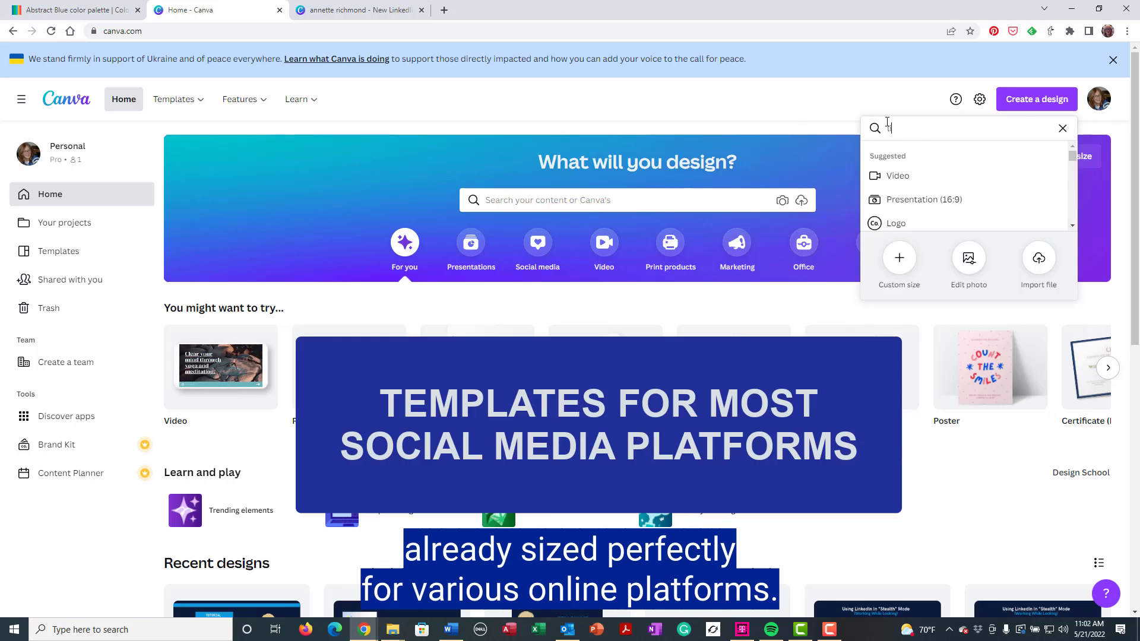
type("inkedin")
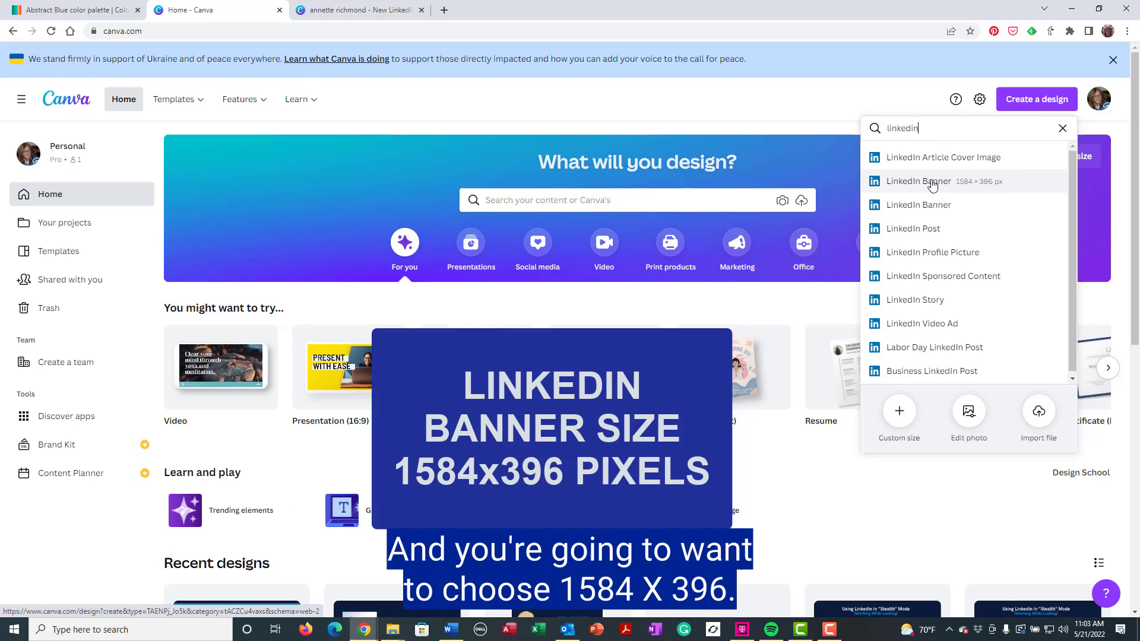
Switch to the LinkedIn banner with the Beacon Homes template and browse banner templates
left_click(378, 12)
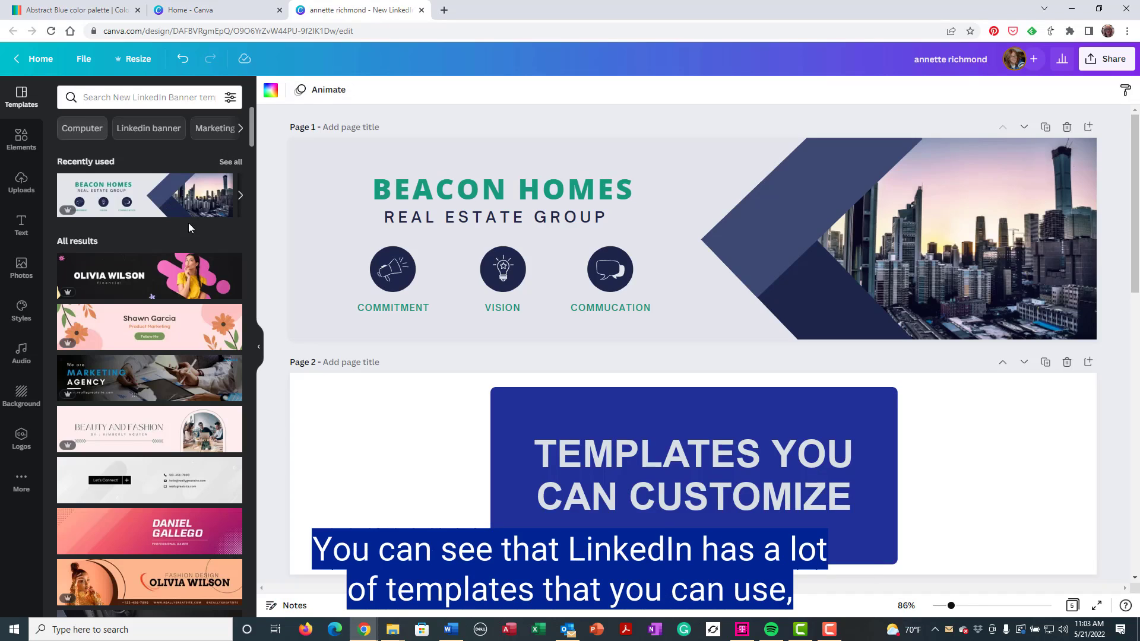
scroll(189, 319, "down", 3)
scroll(189, 318, "down", 15)
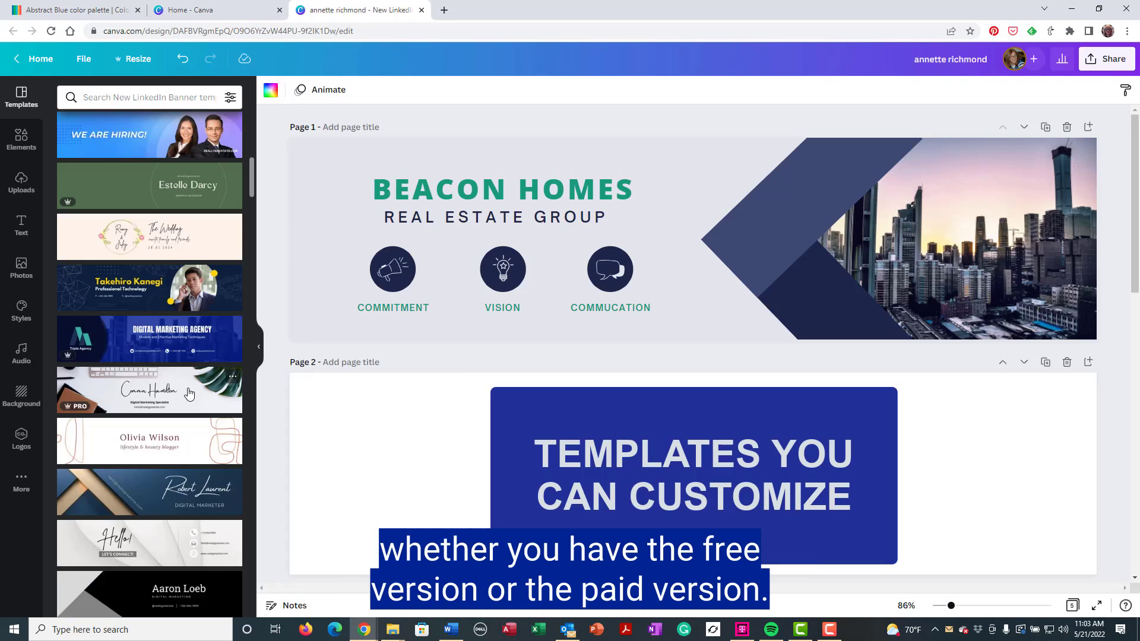
scroll(189, 393, "up", 20)
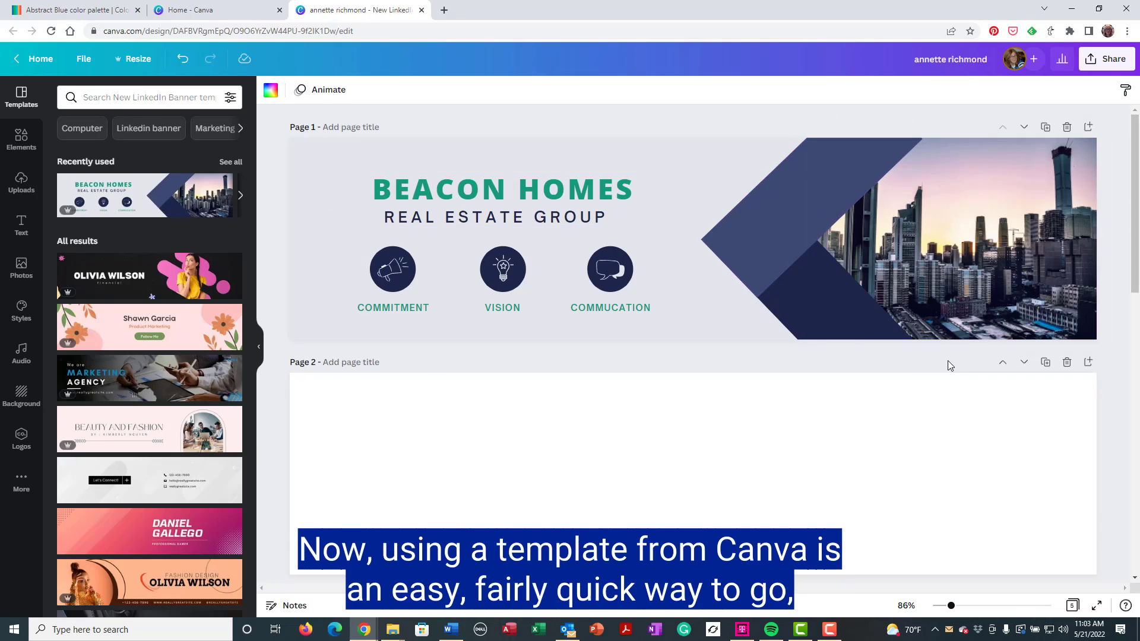
Make page 2 of the banner the active page
left_click(945, 389)
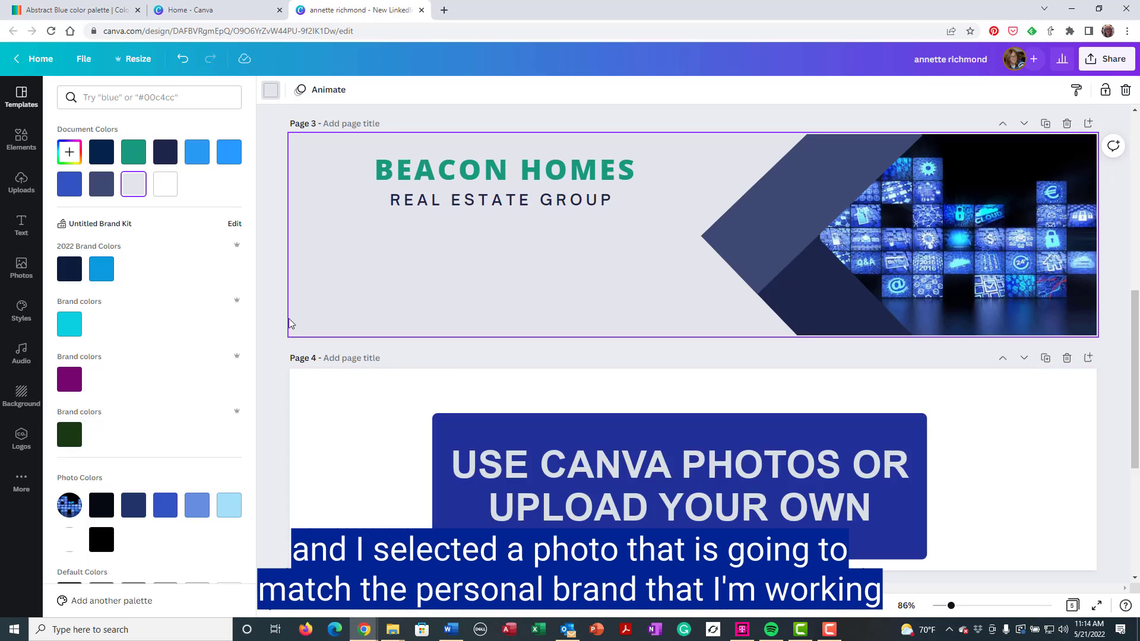
Set the banner background to bright blue #2A9DFF
left_click(21, 265)
mouse_move(105, 349)
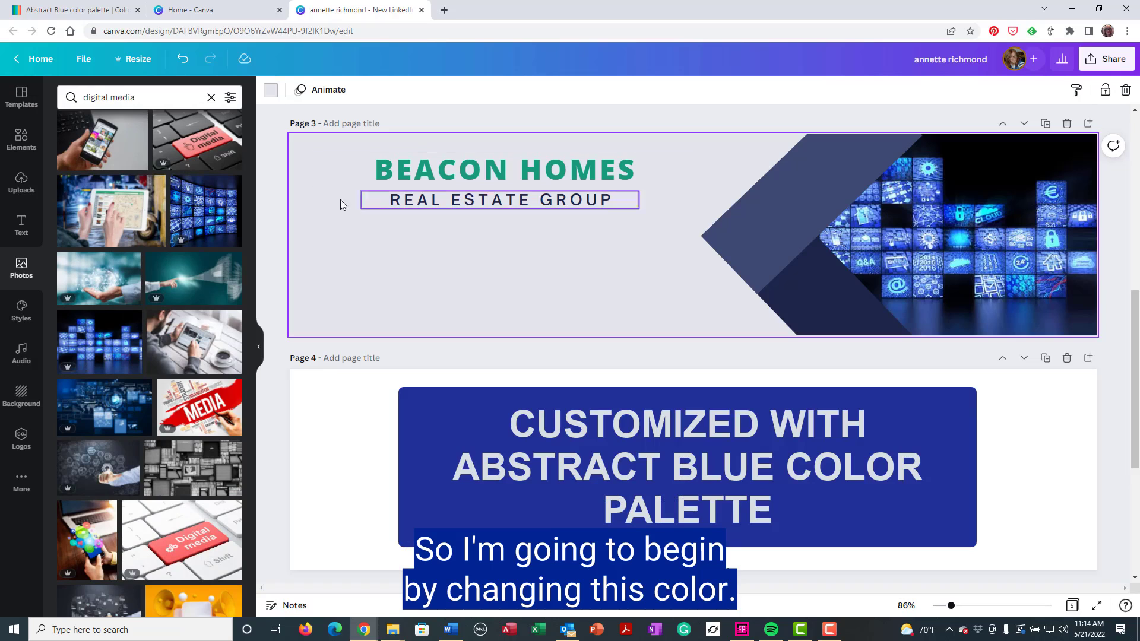
left_click(21, 94)
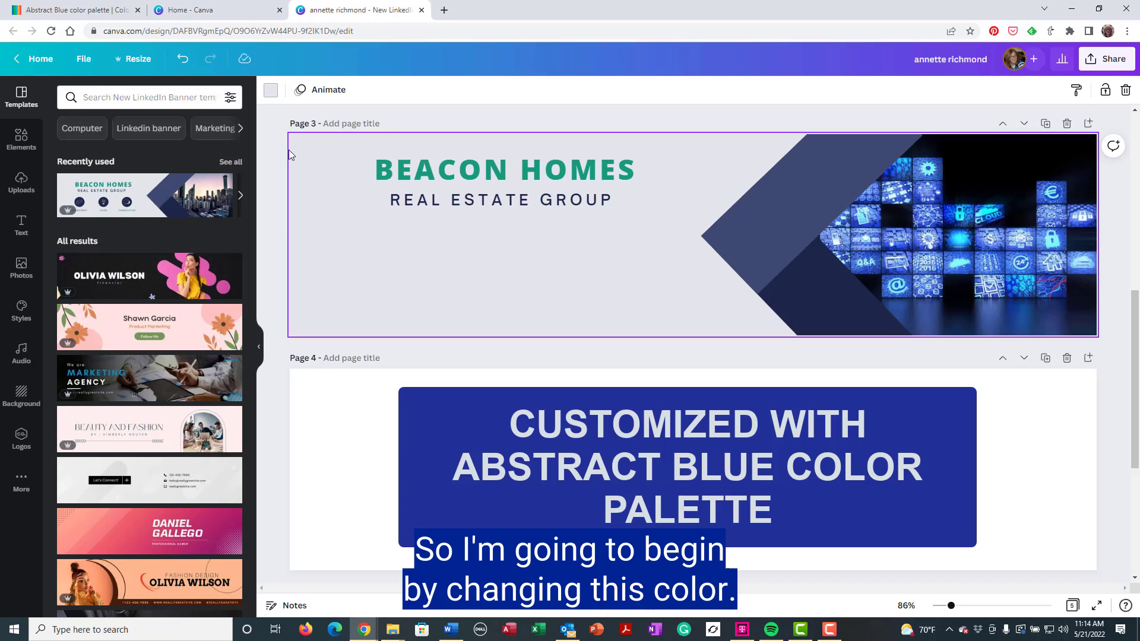
left_click(270, 92)
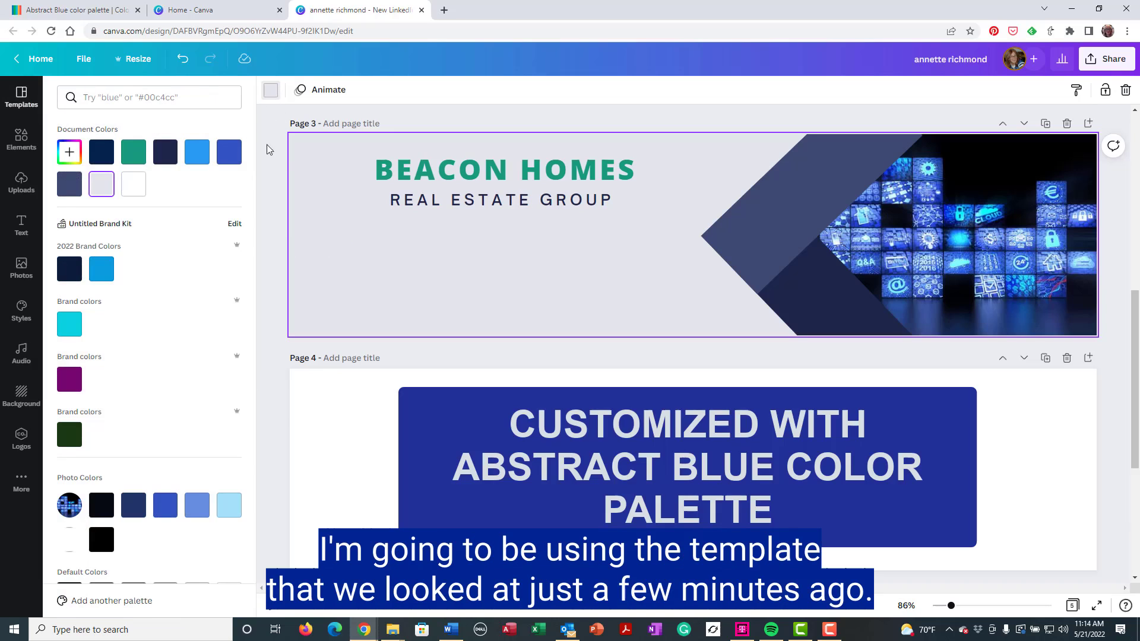
left_click(69, 154)
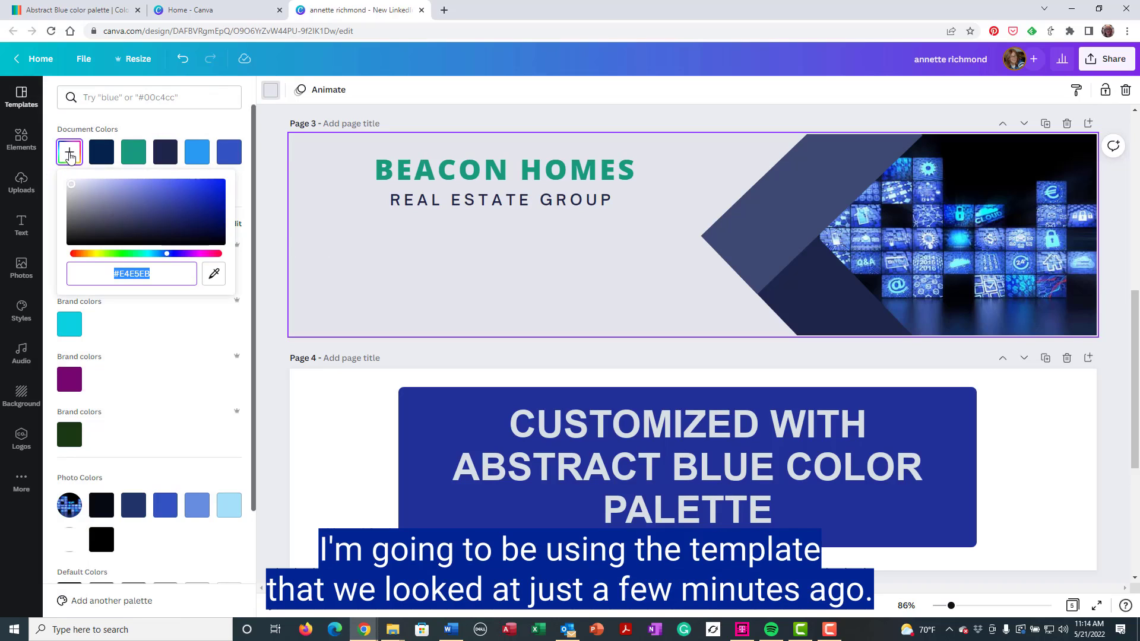
type("#2A9DFF")
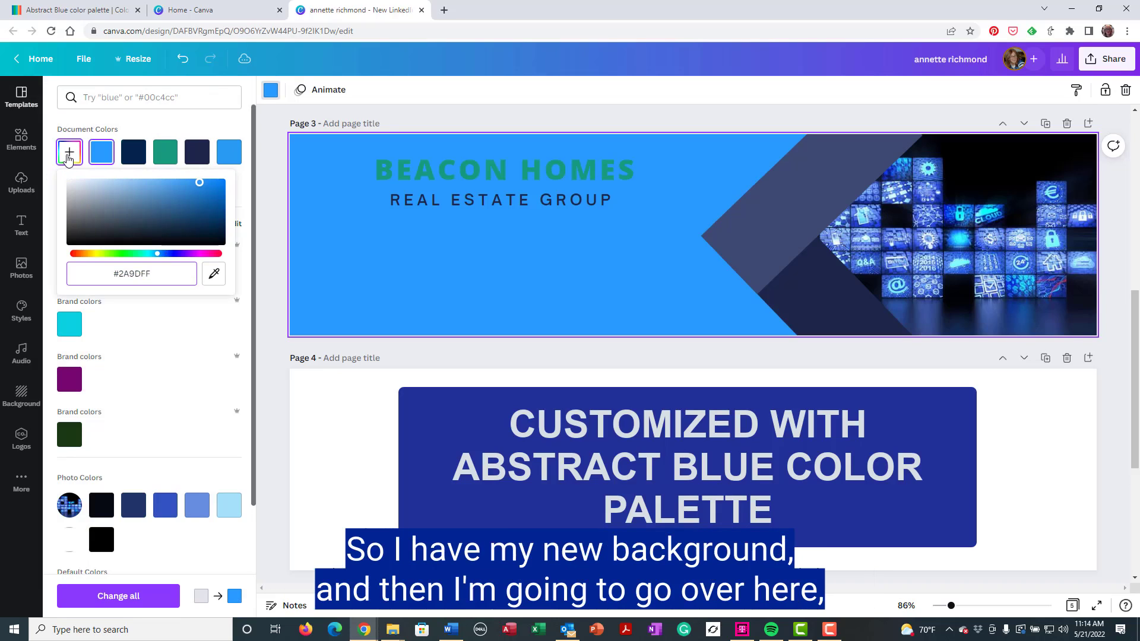
Recolour the slanted shape beside the photo dark navy #03254C
left_click(819, 183)
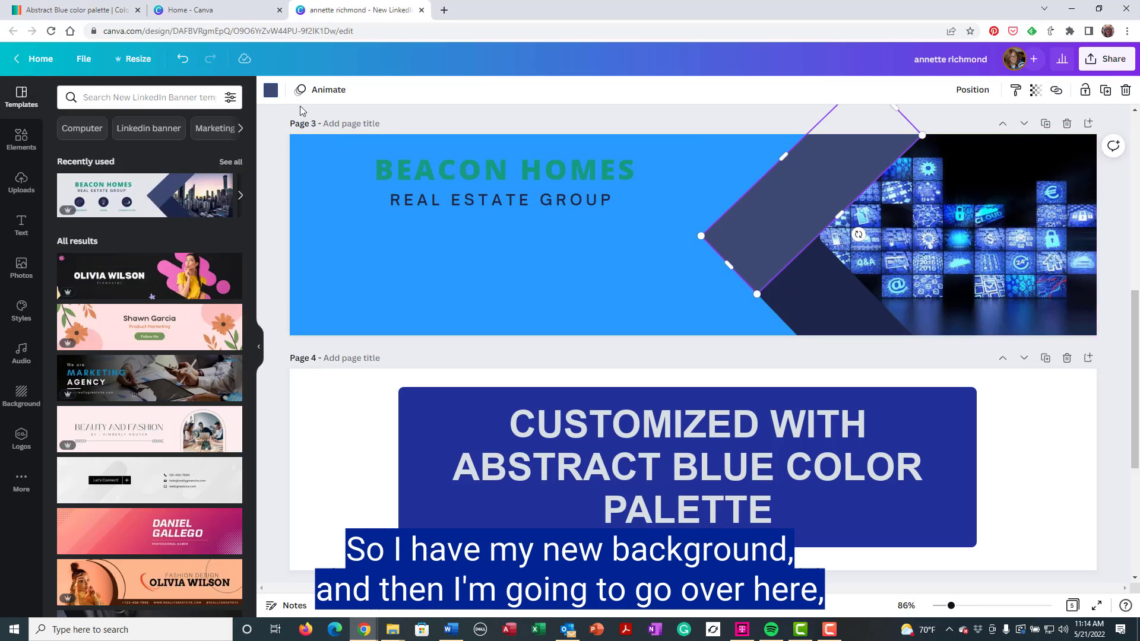
left_click(271, 89)
left_click(69, 152)
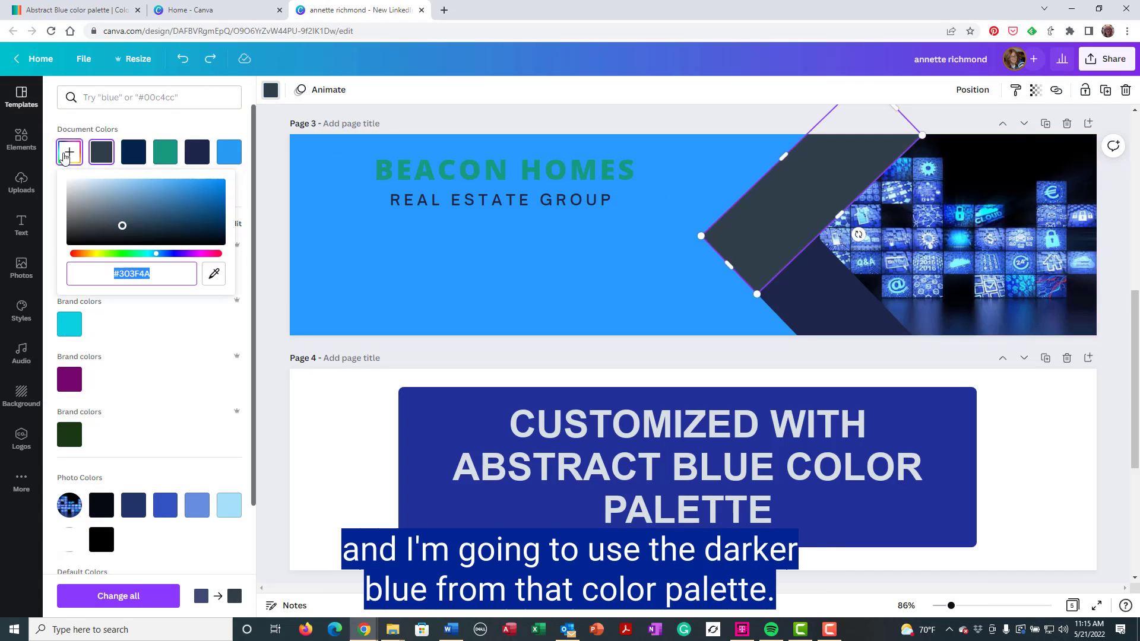
left_click(150, 275)
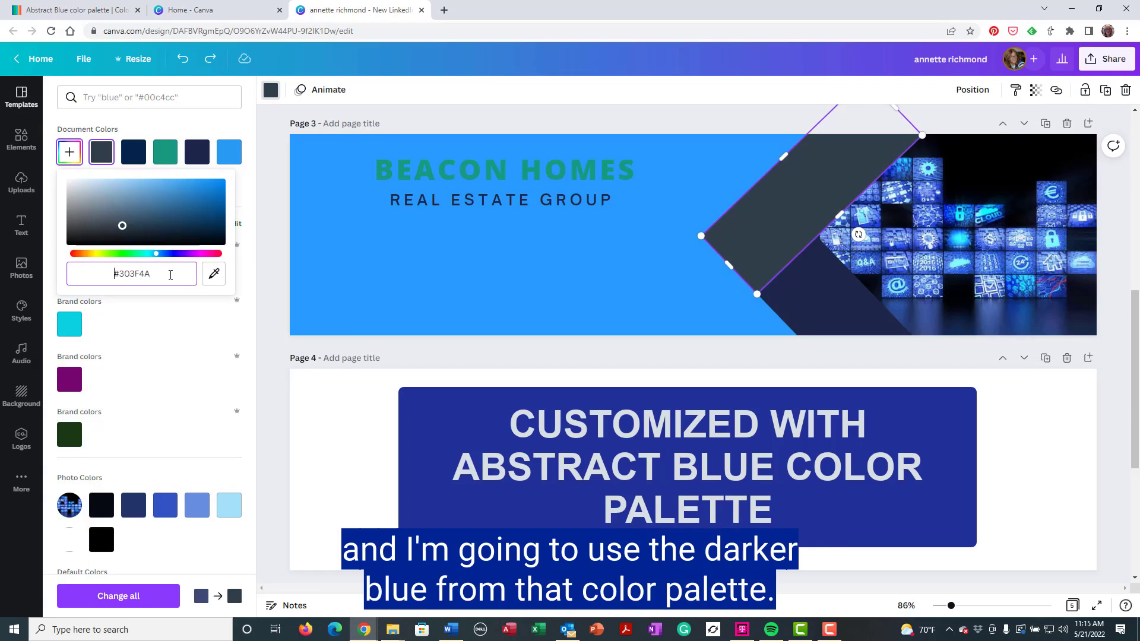
triple_click(140, 271)
type("#03254C")
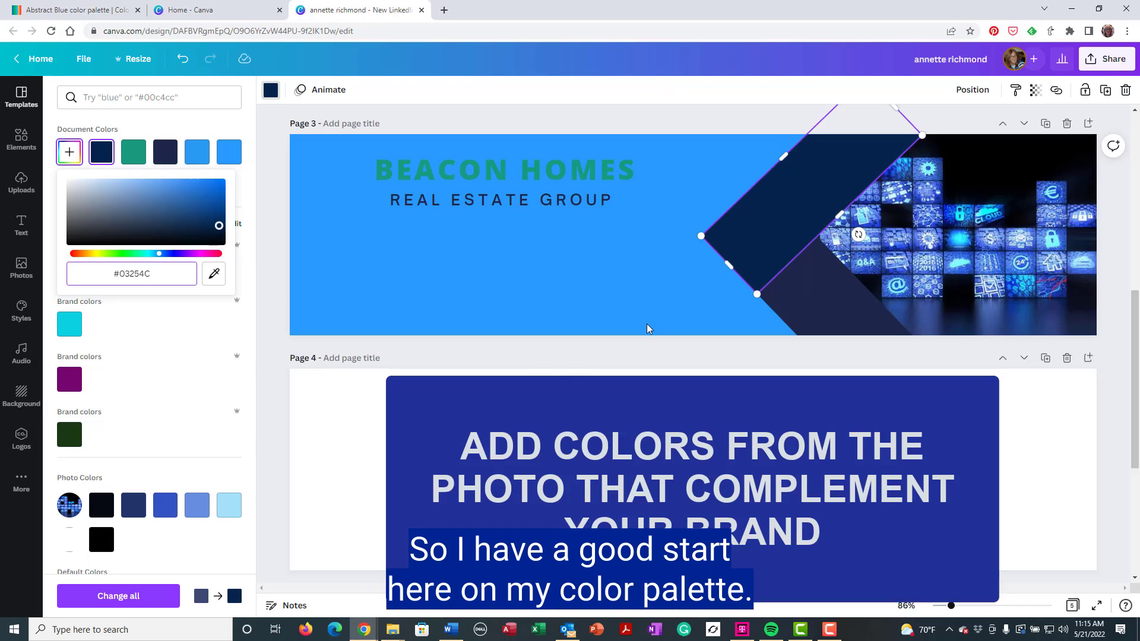
key("Return")
Give the lower arrow band the medium blue #3356c2 from the photo's colours
left_click(617, 269)
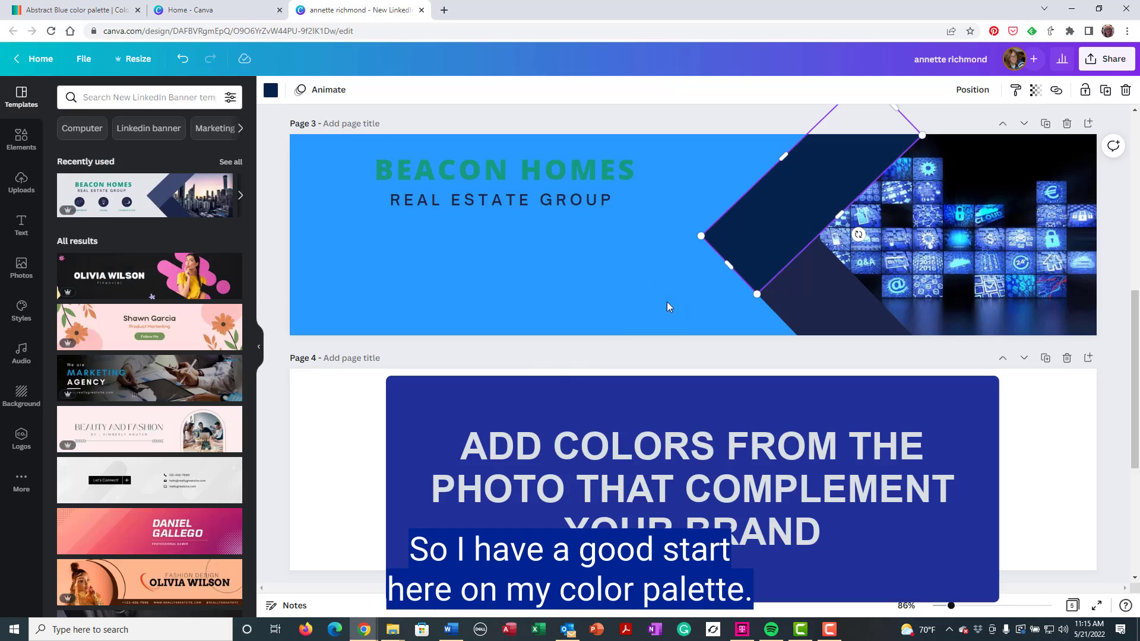
left_click(595, 241)
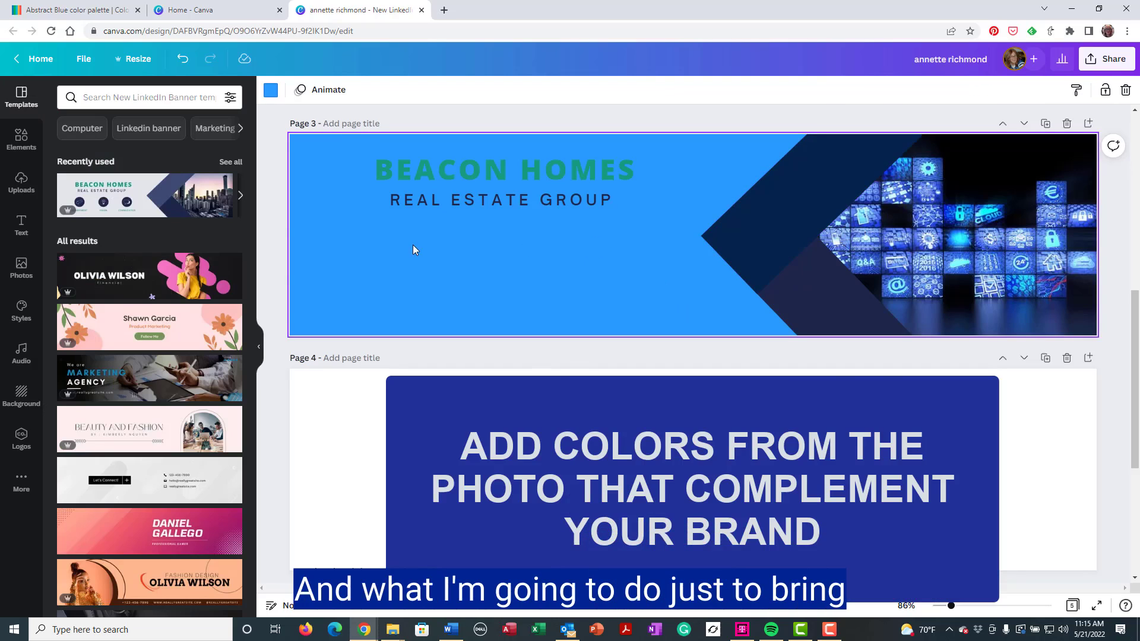
left_click(830, 295)
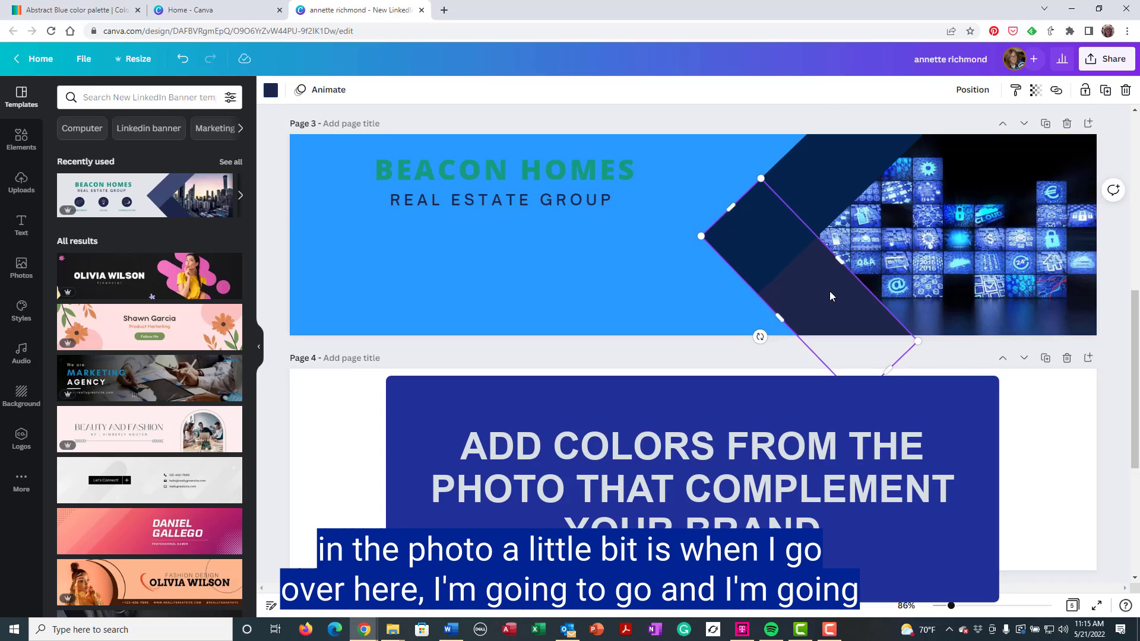
left_click(271, 90)
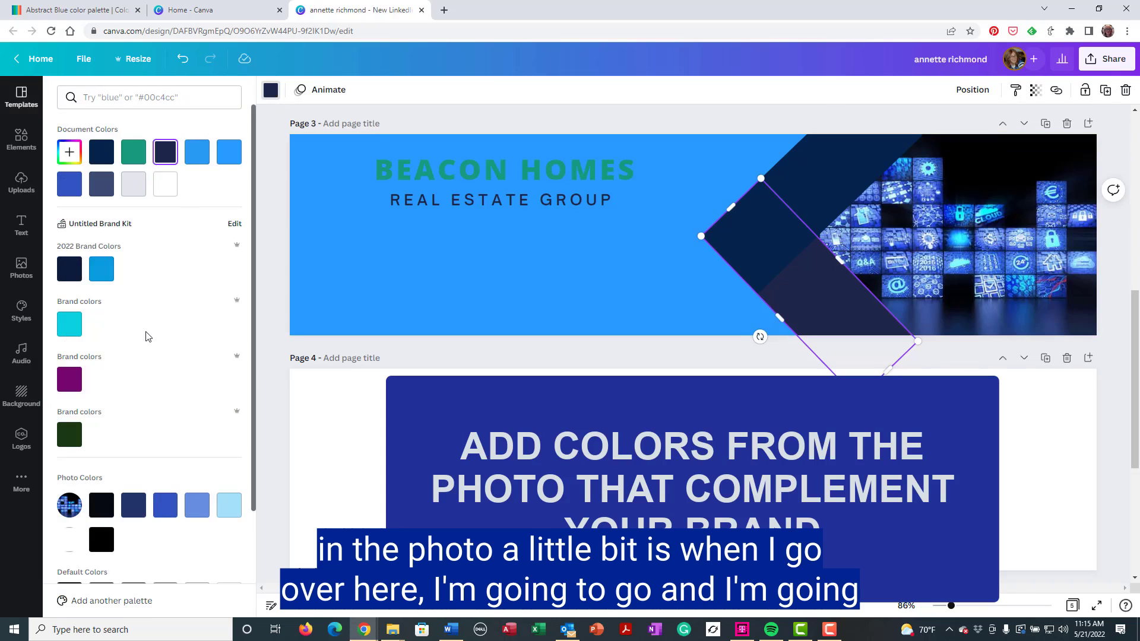
scroll(148, 335, "down", 3)
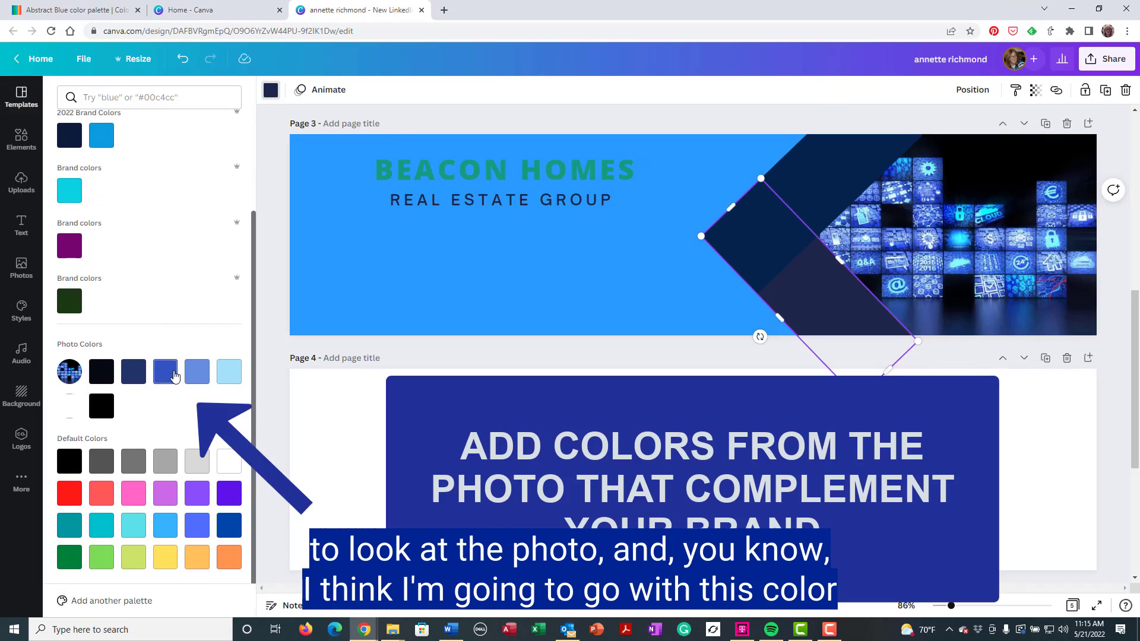
left_click(165, 374)
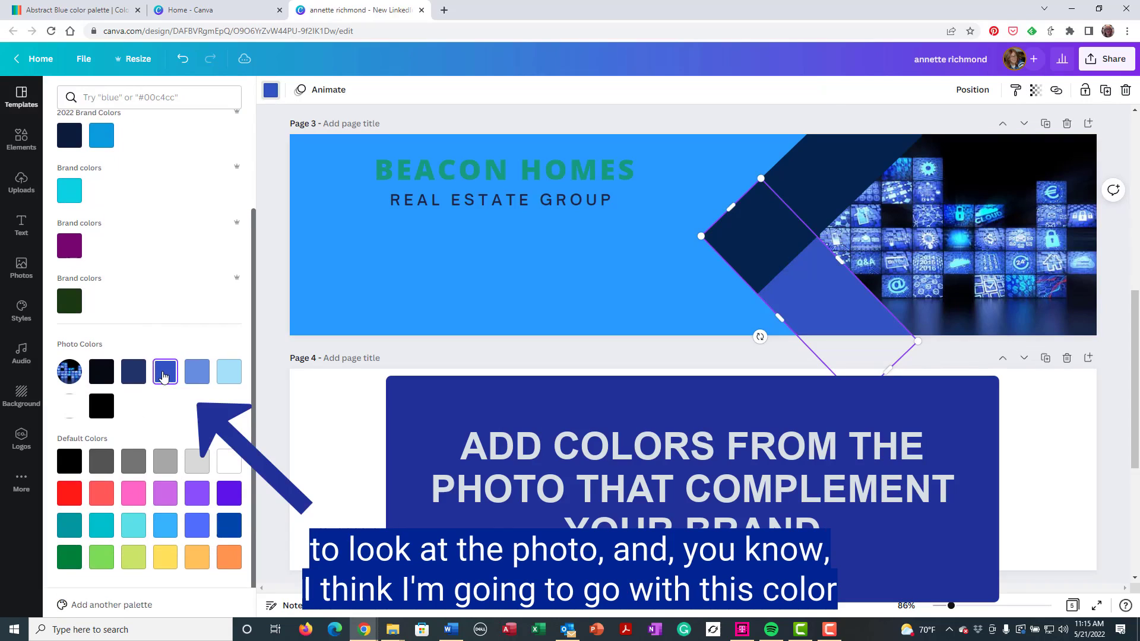
key("Escape")
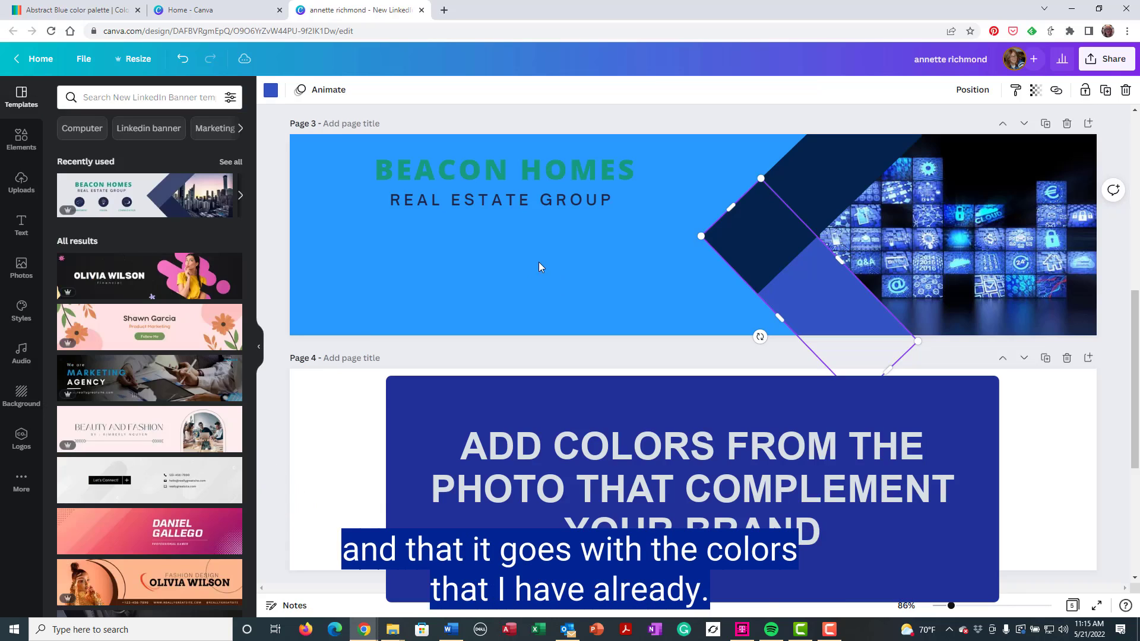
left_click(616, 263)
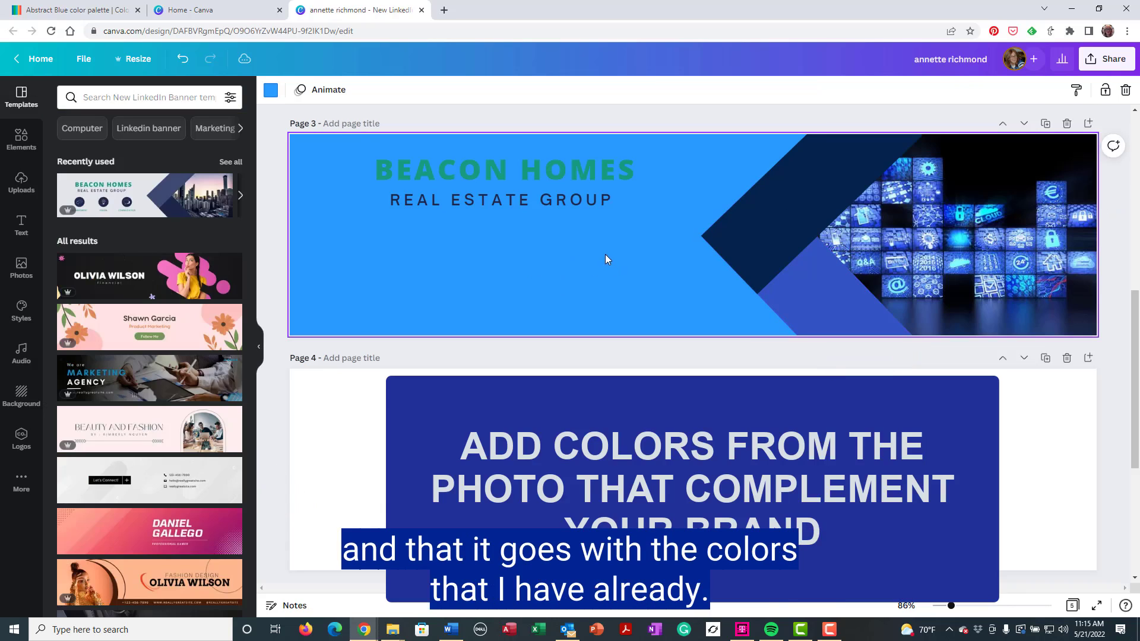
Replace the heading with the designer's name and subtitle with 'PUBLIC RELATION PROFESSIONAL' at size 16.2
left_click(441, 170)
type("ANN")
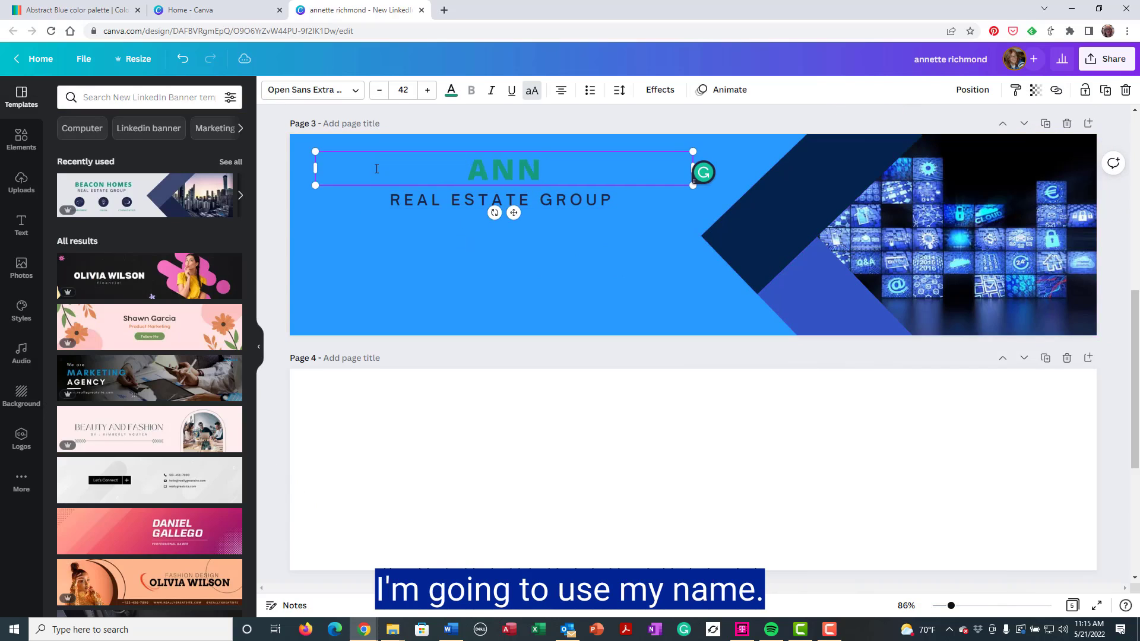
type("ETTE RICHMOND")
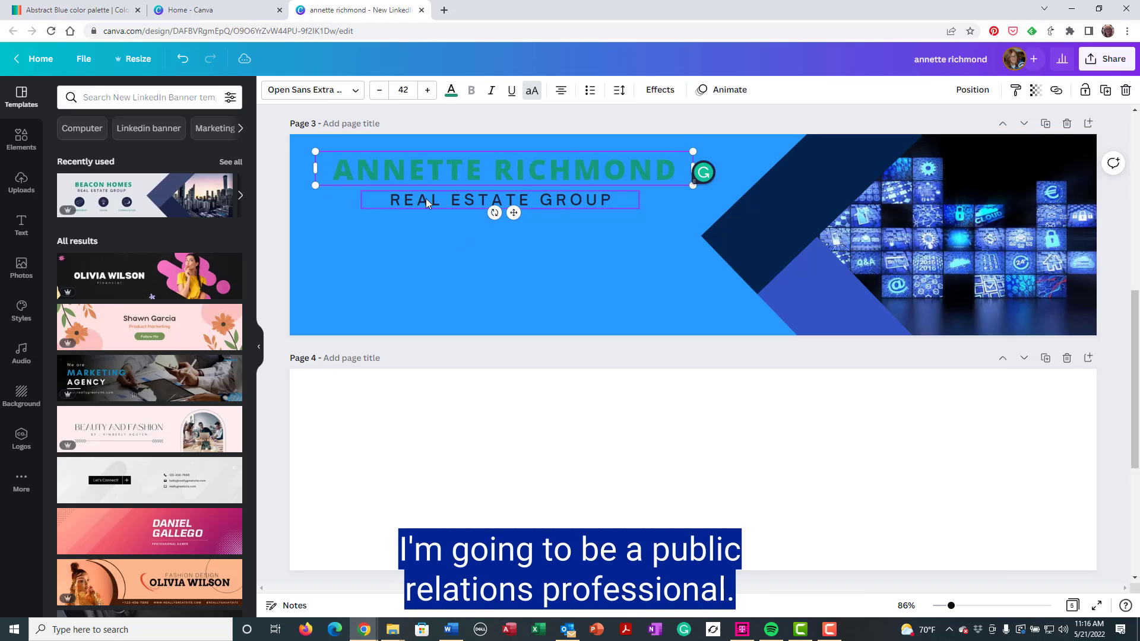
double_click(425, 199)
type("PUBLI")
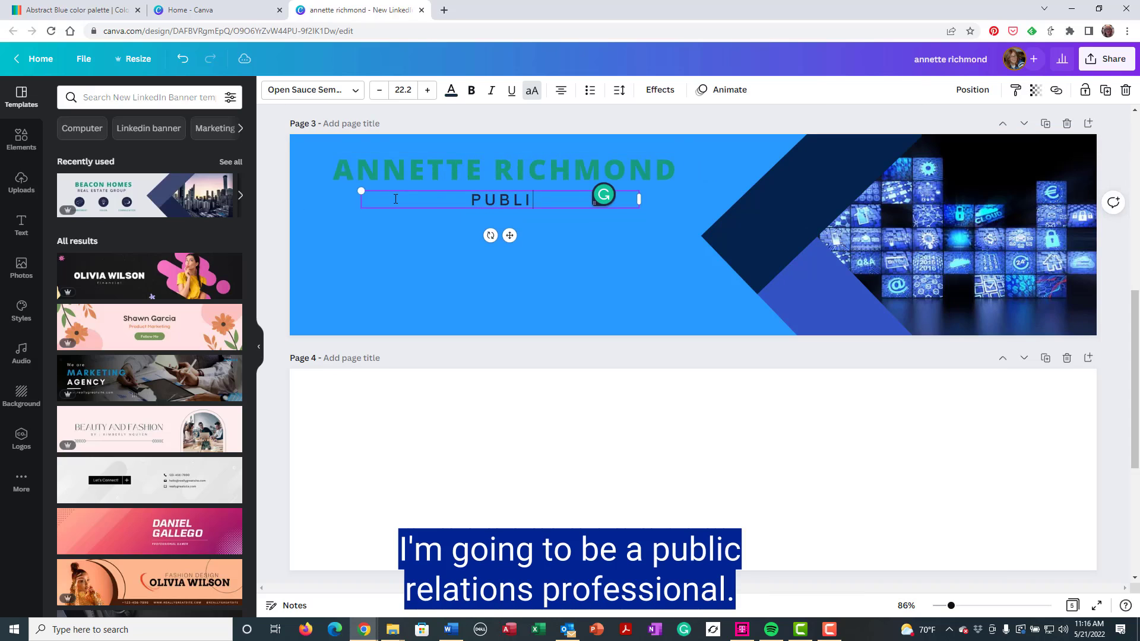
type("C RELATION PROFESSIONAL")
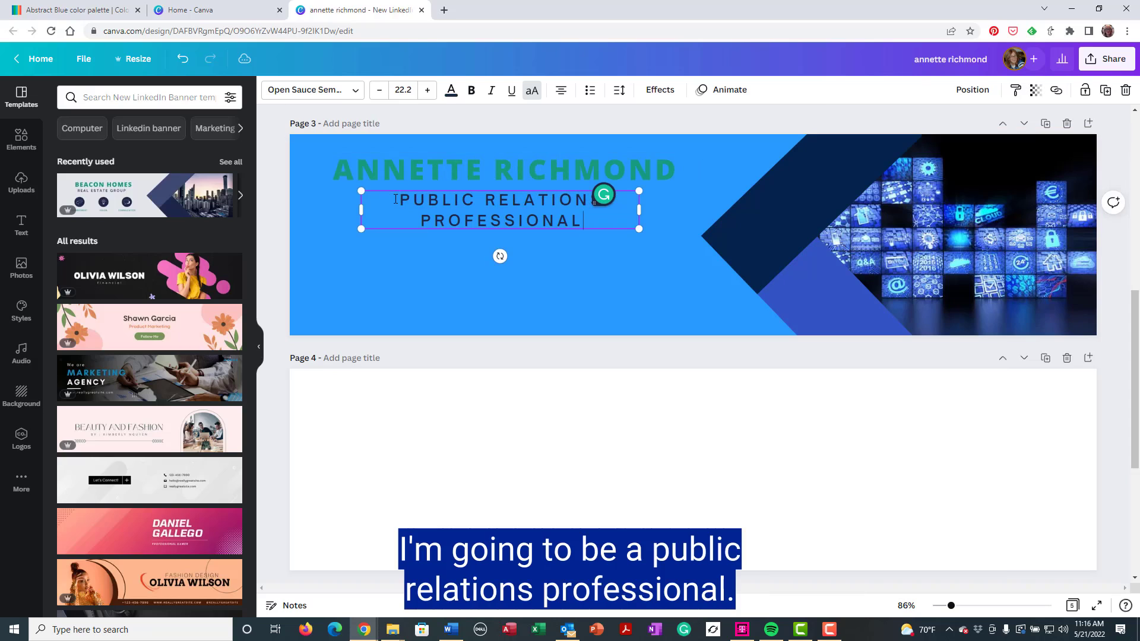
left_click(380, 89)
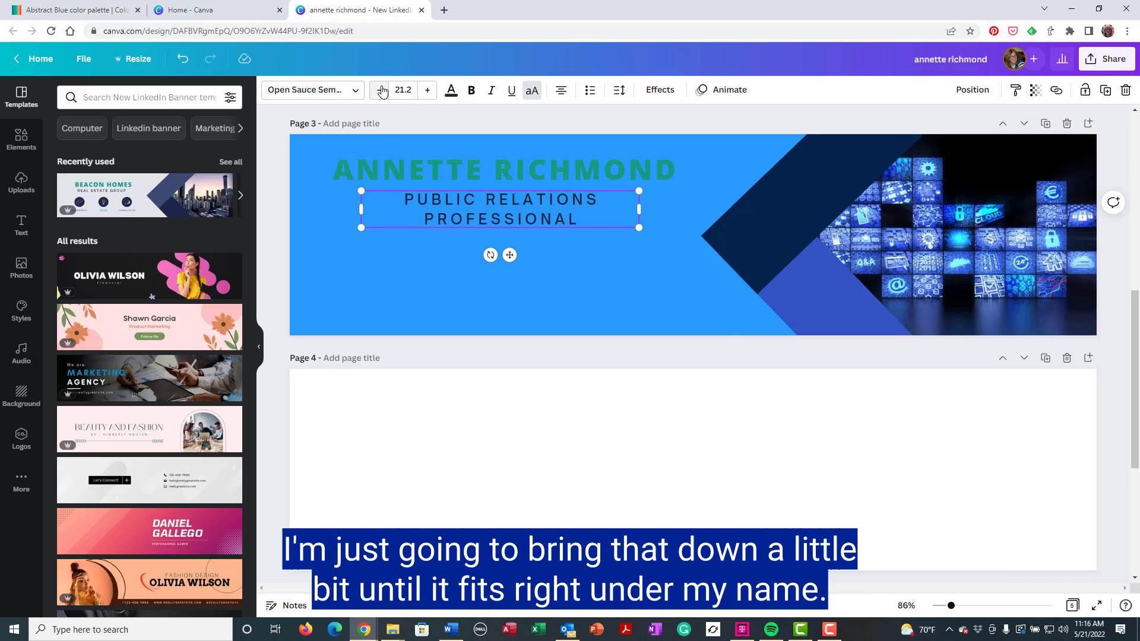
left_click(380, 90)
left_click(380, 90)
left_click(380, 90)
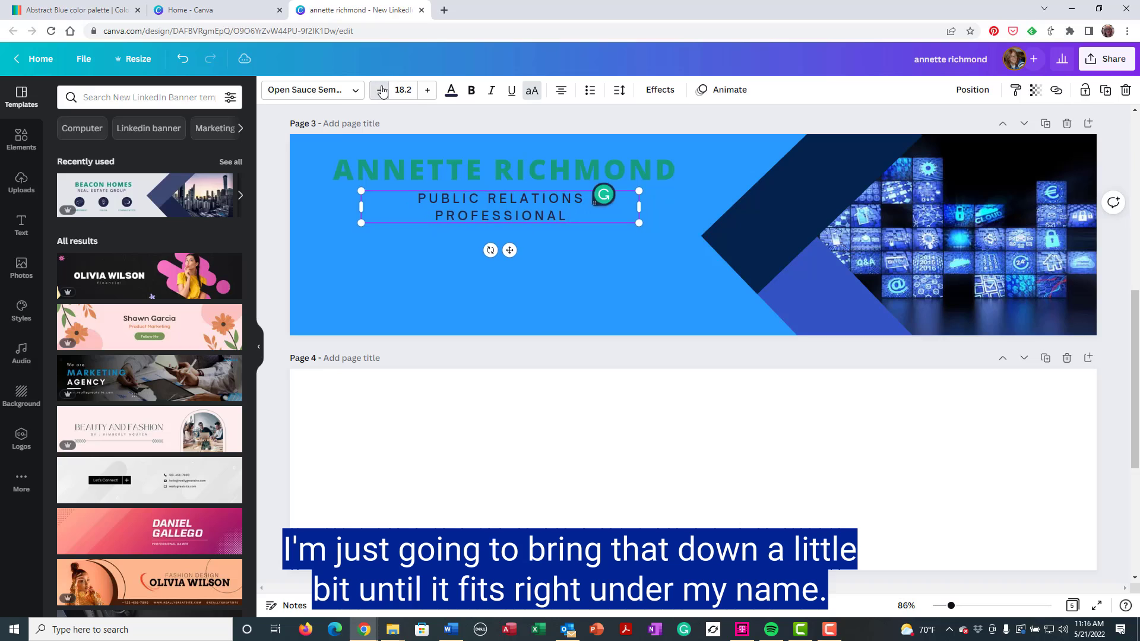
left_click(380, 89)
left_click(380, 89)
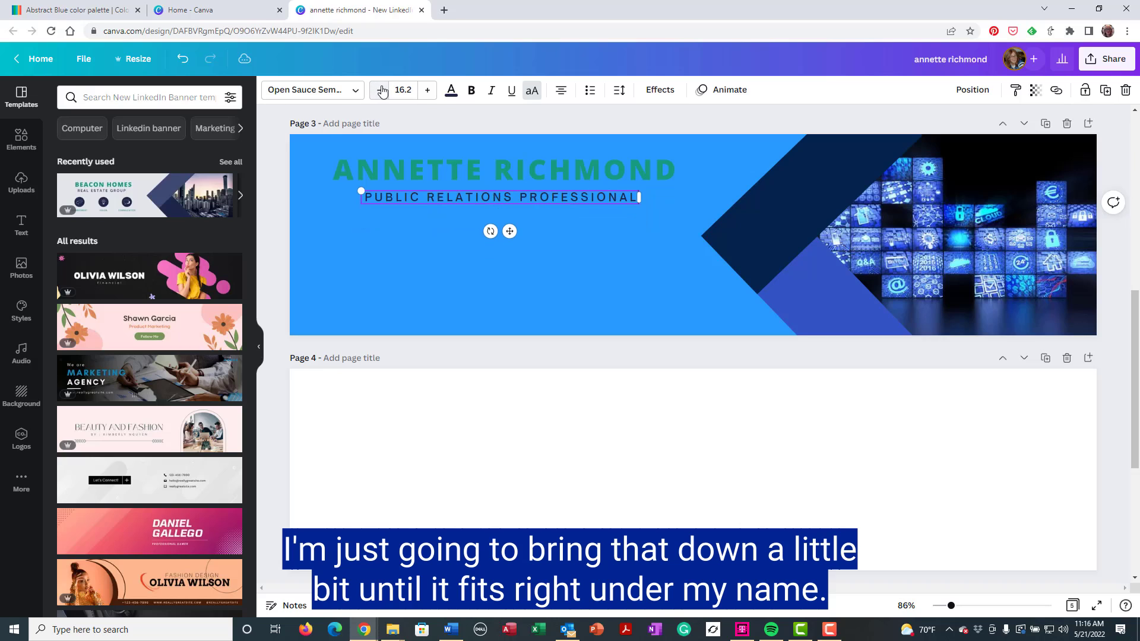
Make the name heading dark navy #03254C
left_click(478, 161)
left_click(451, 90)
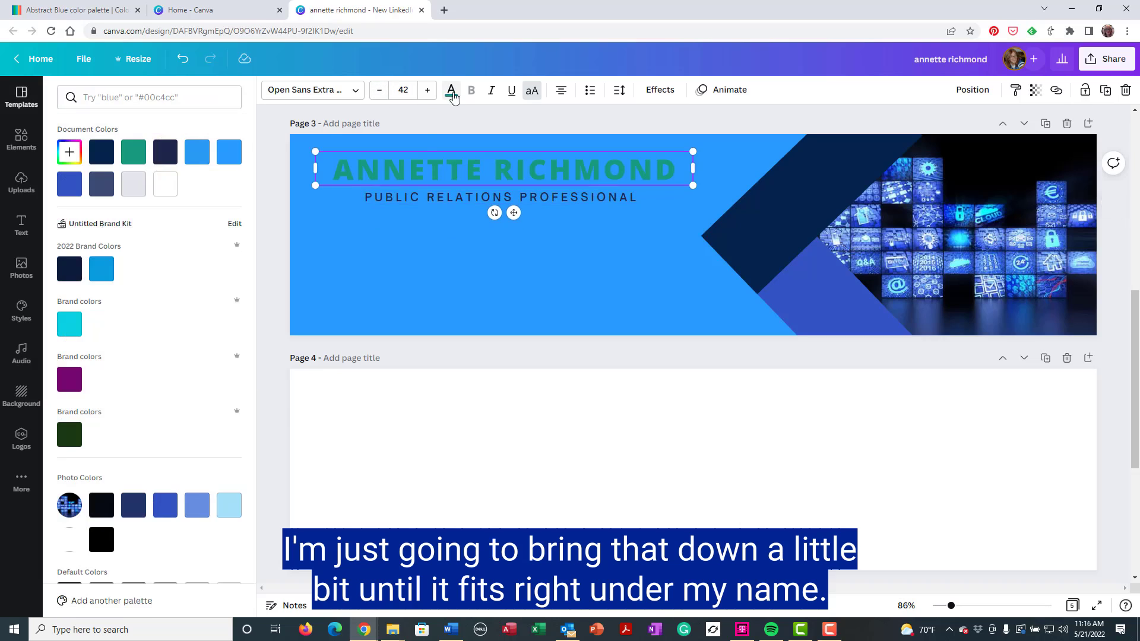
left_click(101, 154)
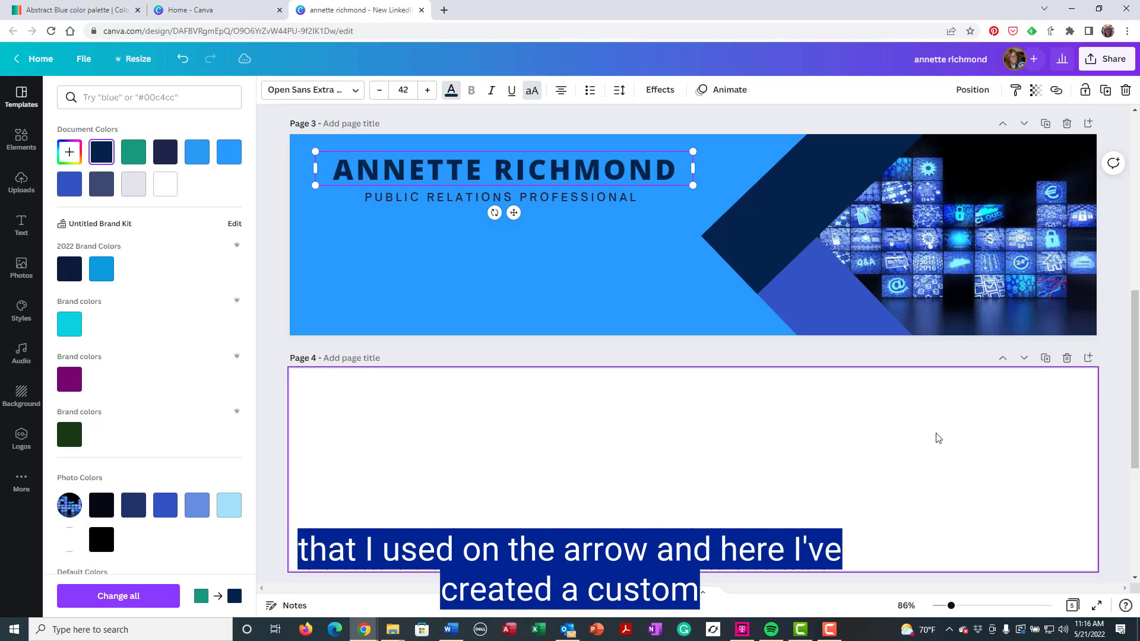
key("Escape")
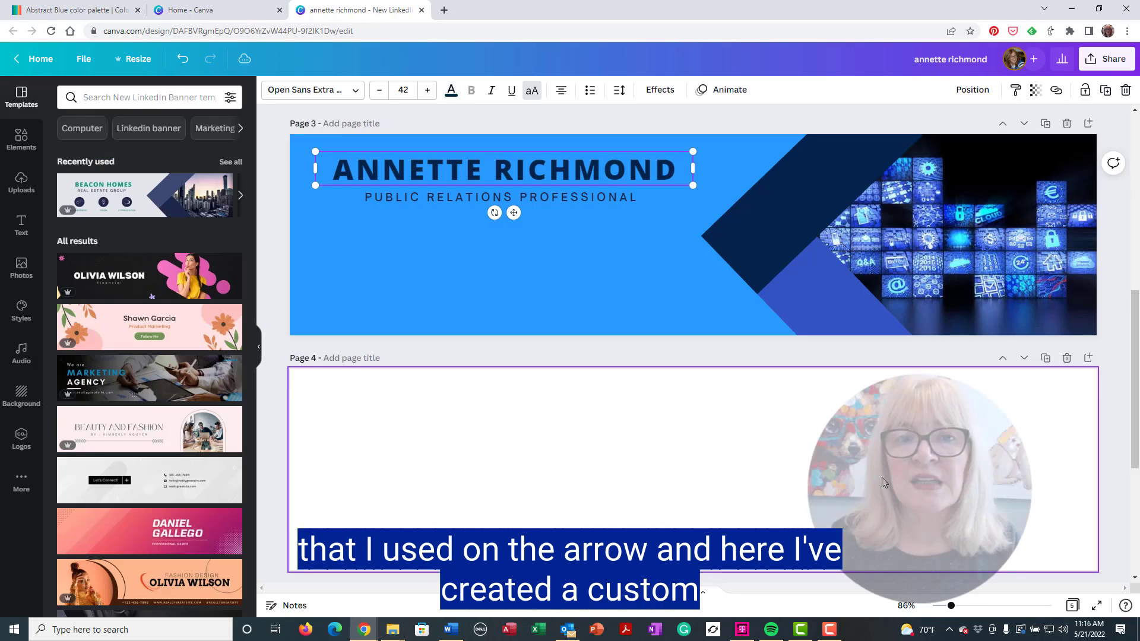
Deselect the name heading to review the finished banner
left_click(660, 296)
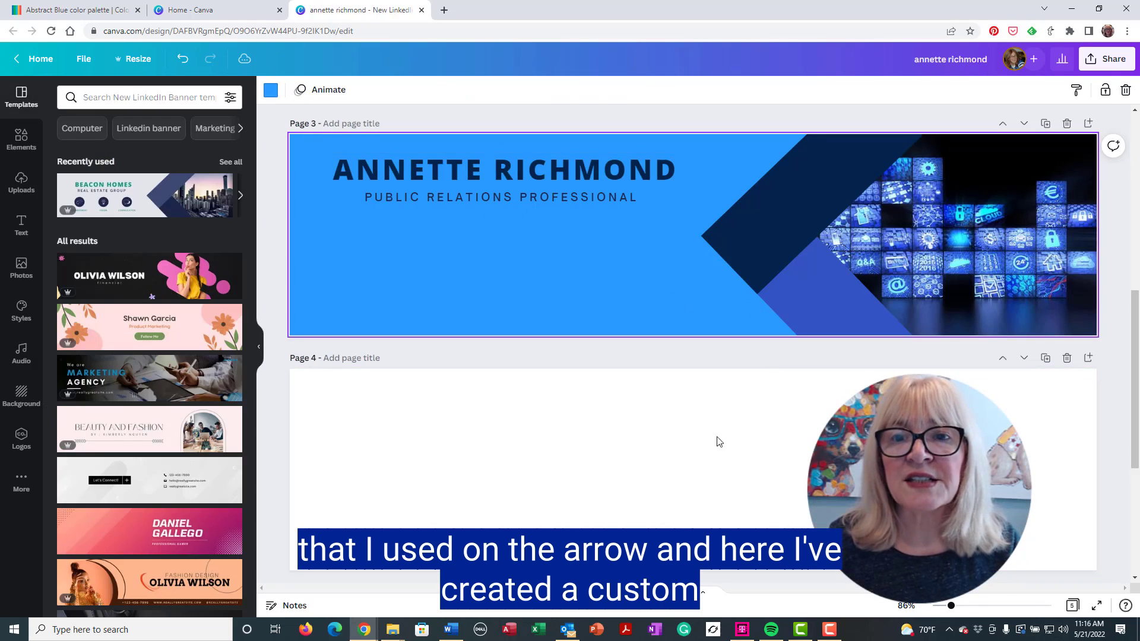